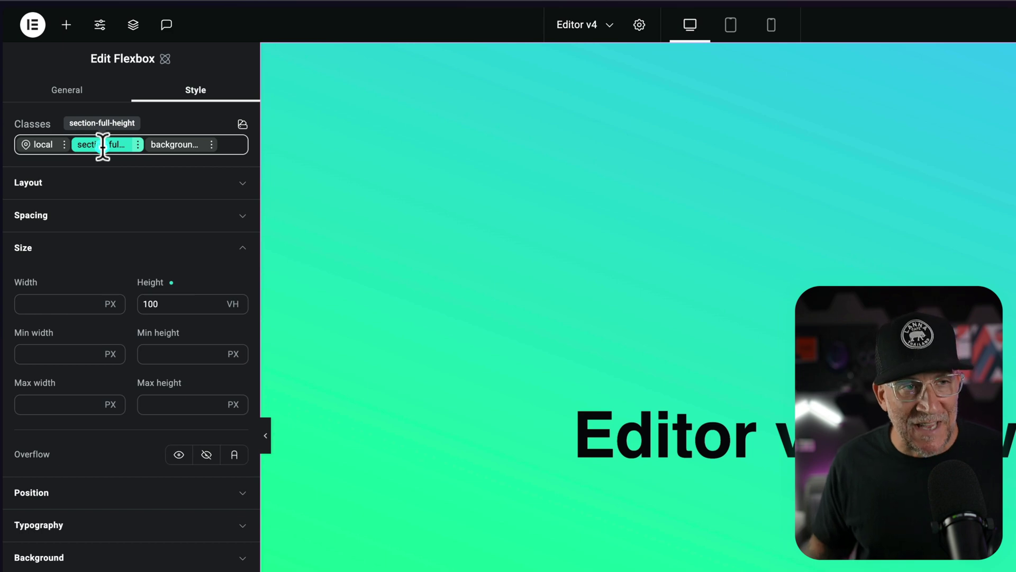
Step: Inspect the live Editor v.4 Flaw page in the browser's Developer Tools
click(427, 71)
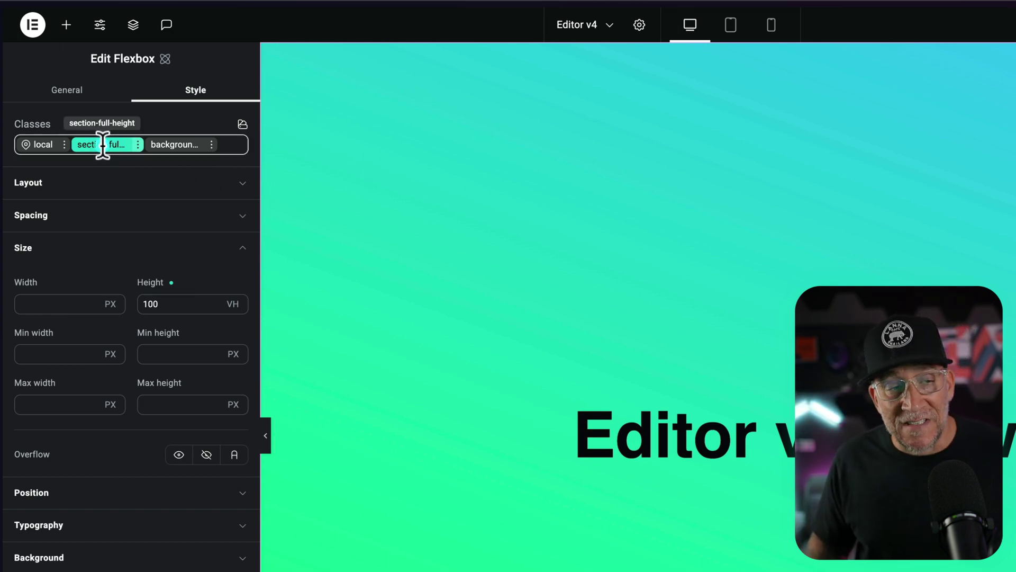
click(142, 299)
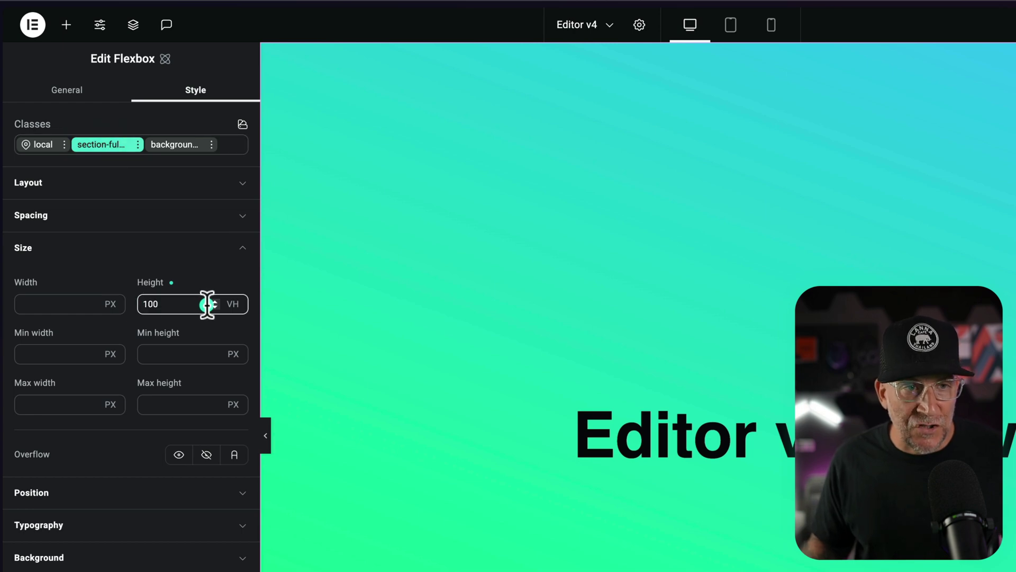
click(47, 317)
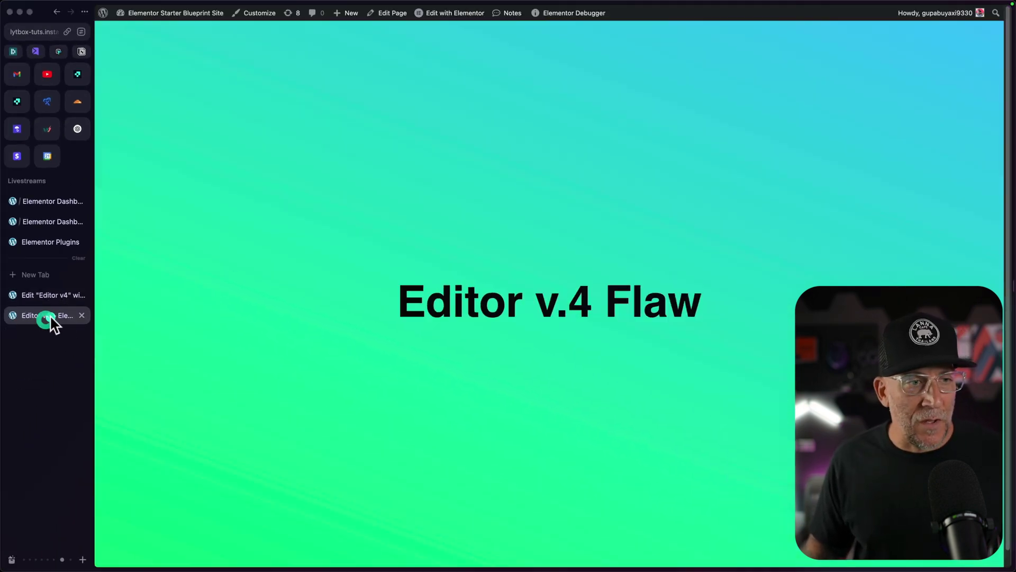
right_click(258, 182)
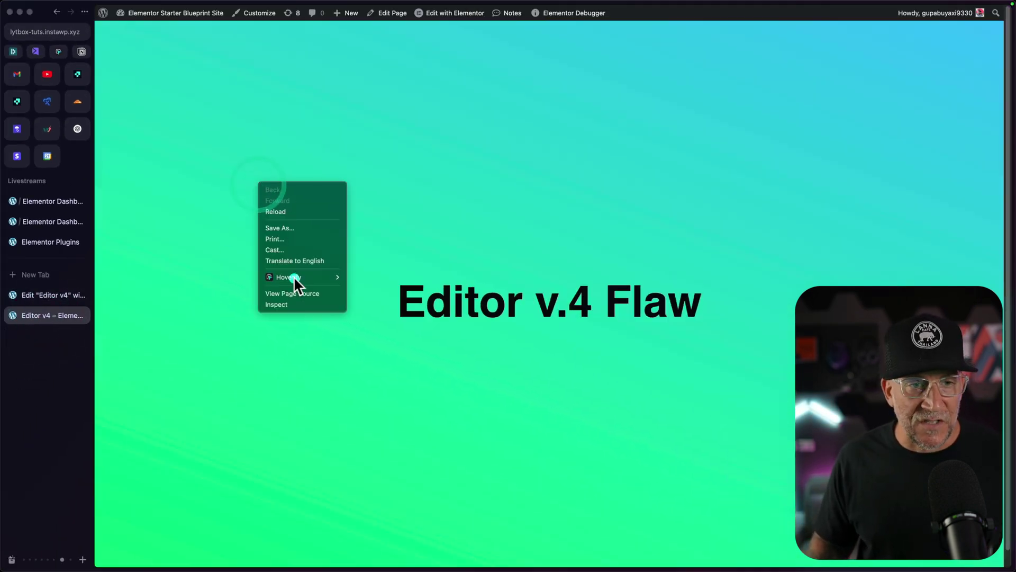
click(290, 303)
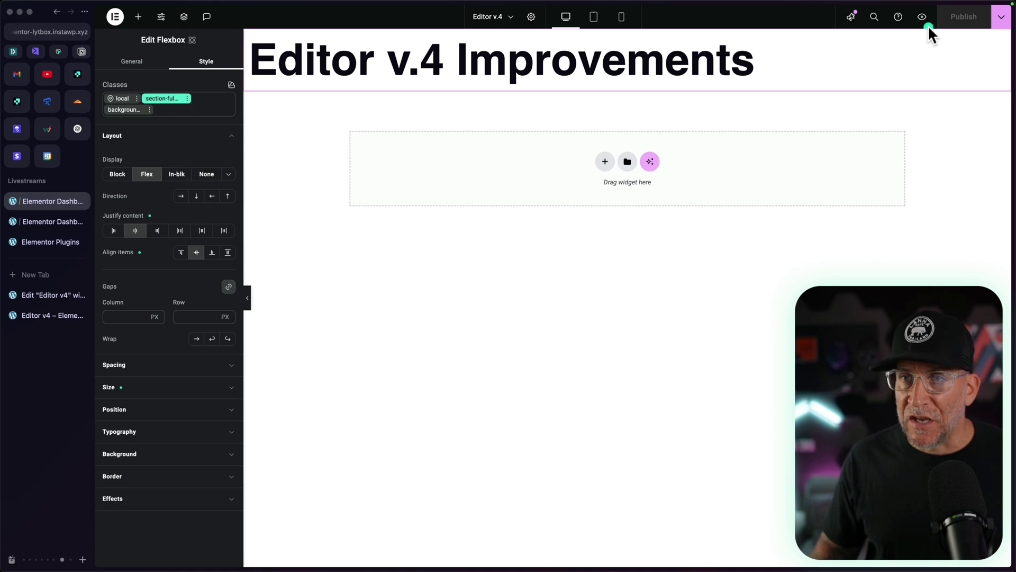
Step: Preview the Editor v.4 Improvements page and inspect it in Developer Tools
click(928, 25)
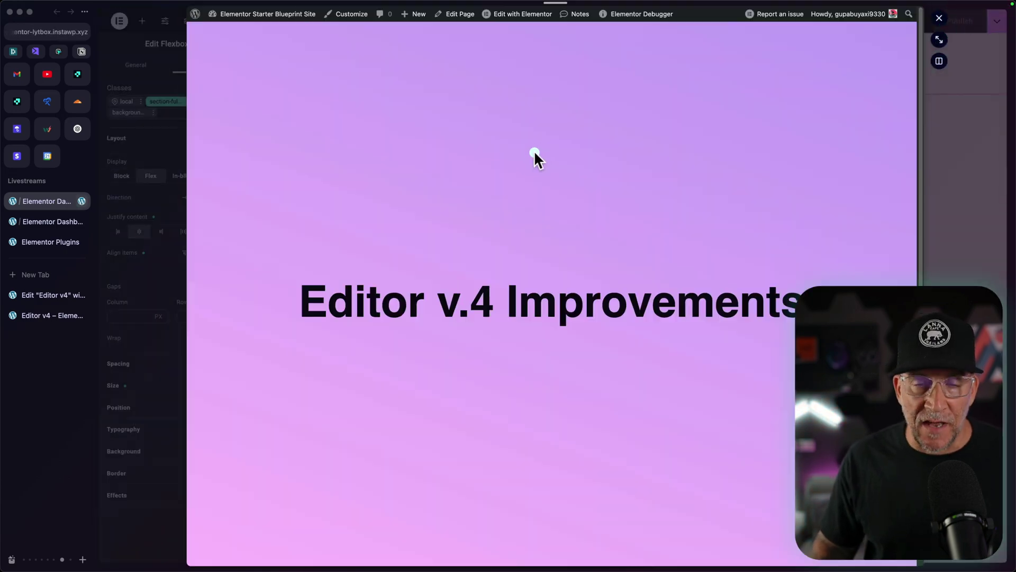
right_click(531, 158)
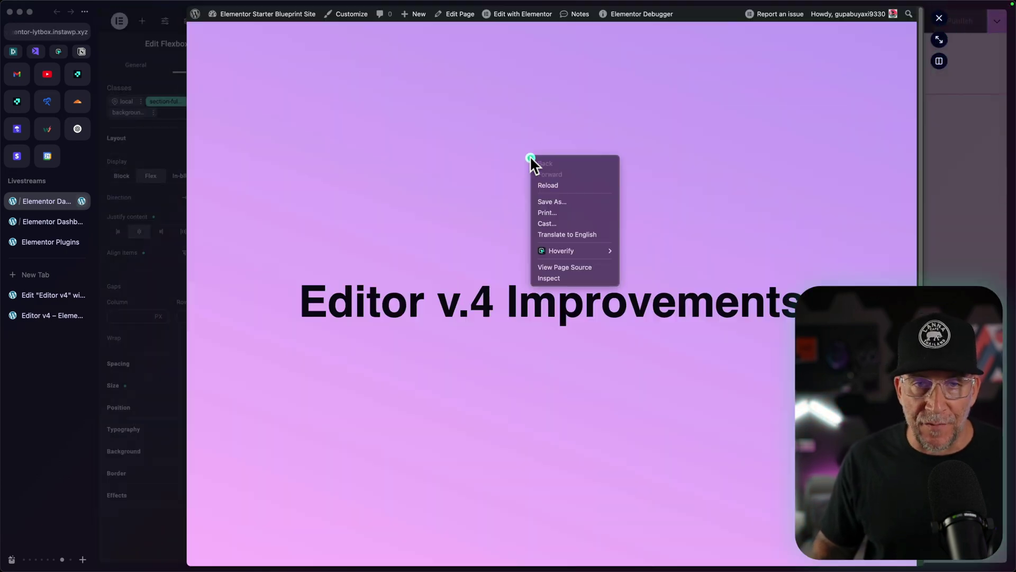
click(561, 275)
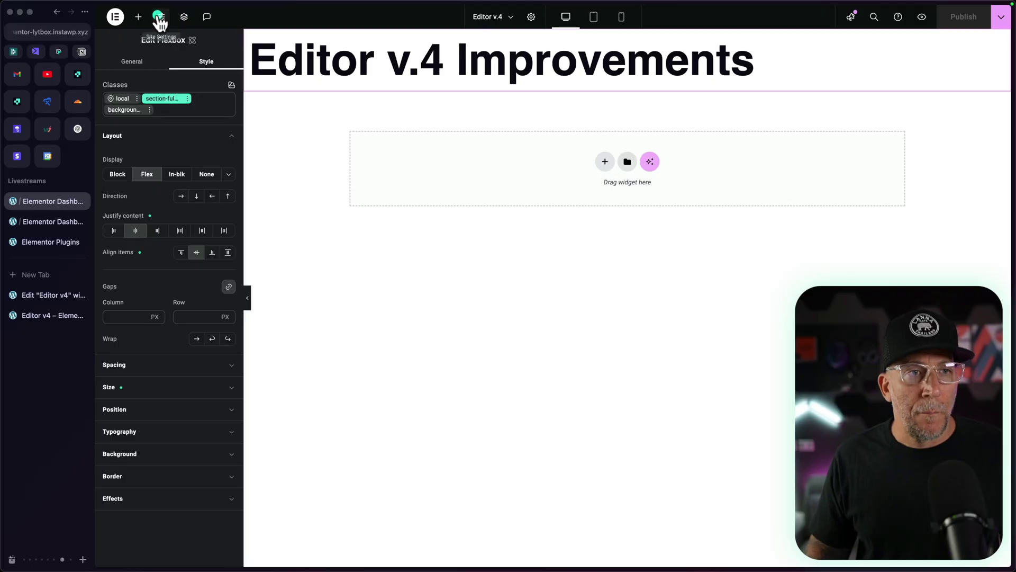
Step: Open Site Settings' Global Colors and view the Primary White colour
click(157, 16)
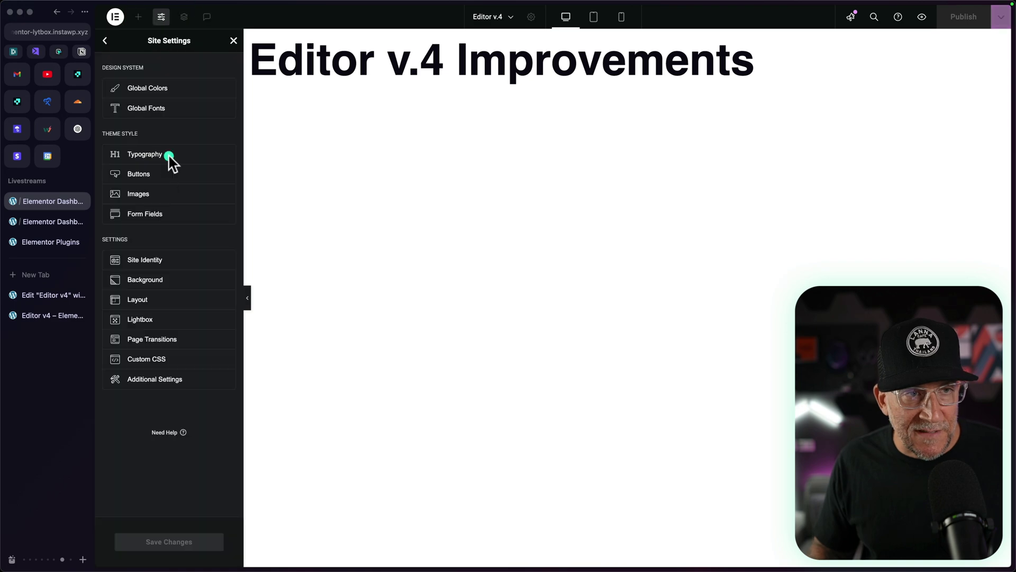
click(167, 88)
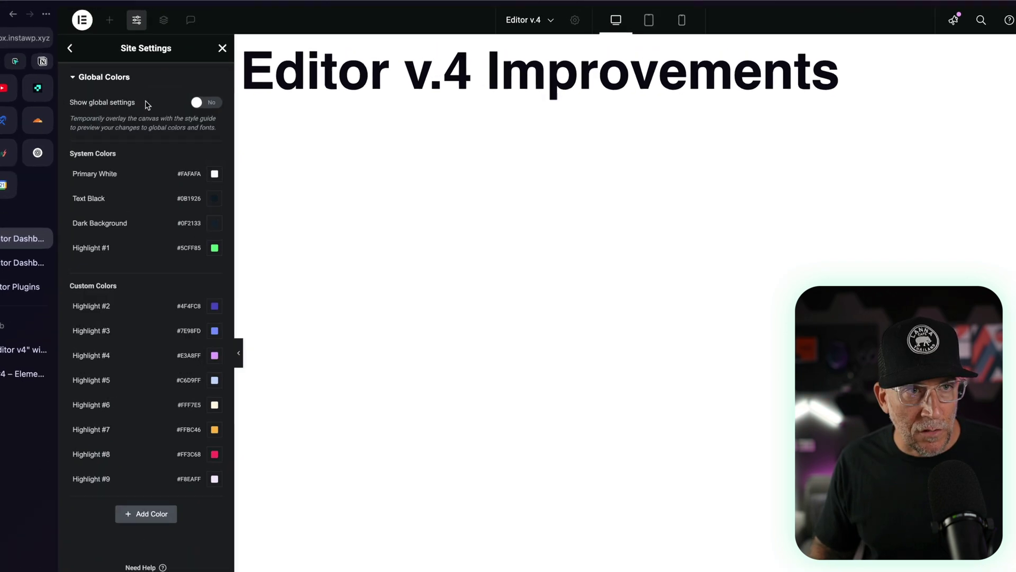
click(133, 143)
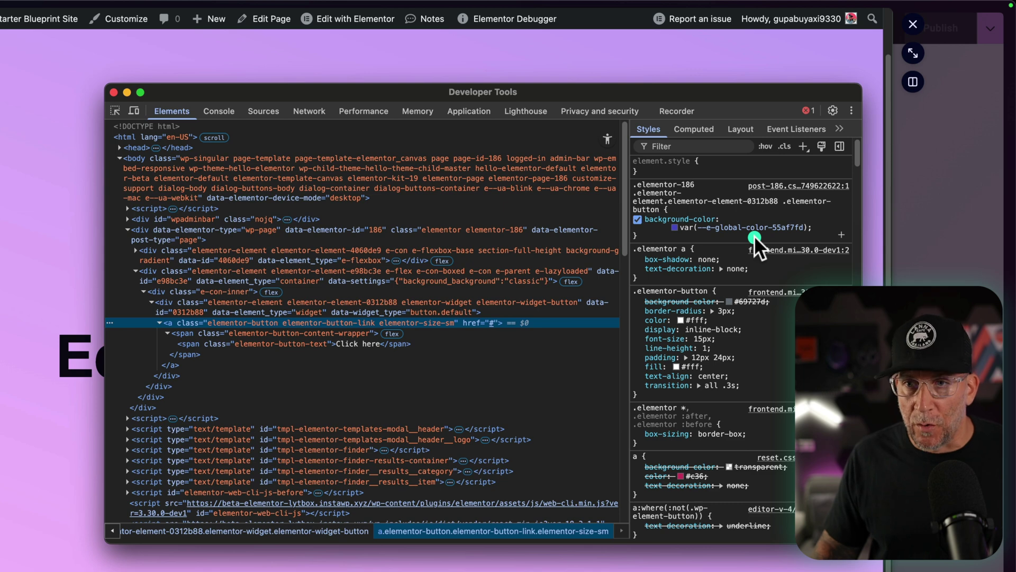
Step: Check that the button's background-colour variable resolves to #4F4FC8, the Highlight #2 colour
mouse_move(776, 229)
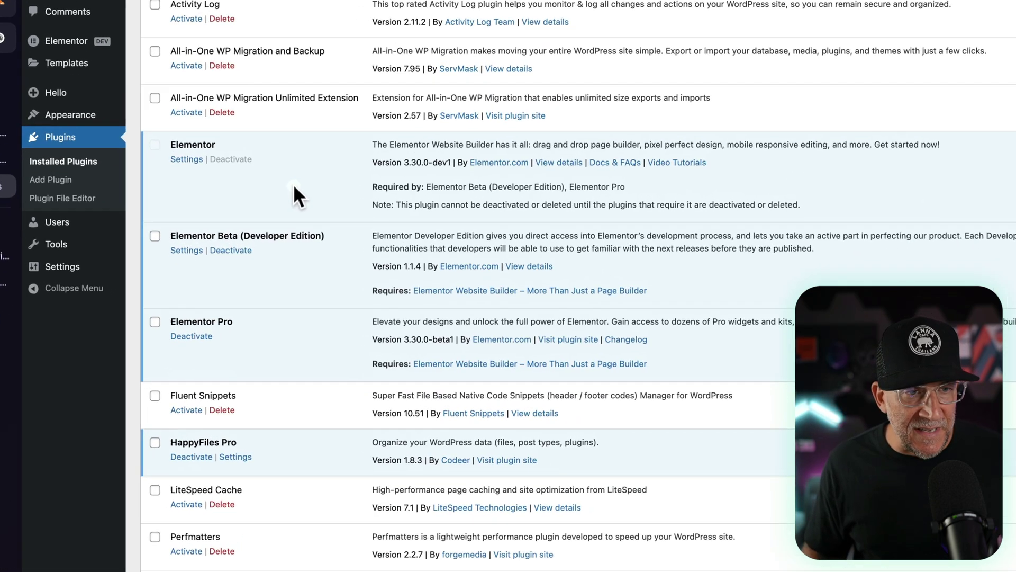
drag(217, 222, 326, 220)
click(371, 142)
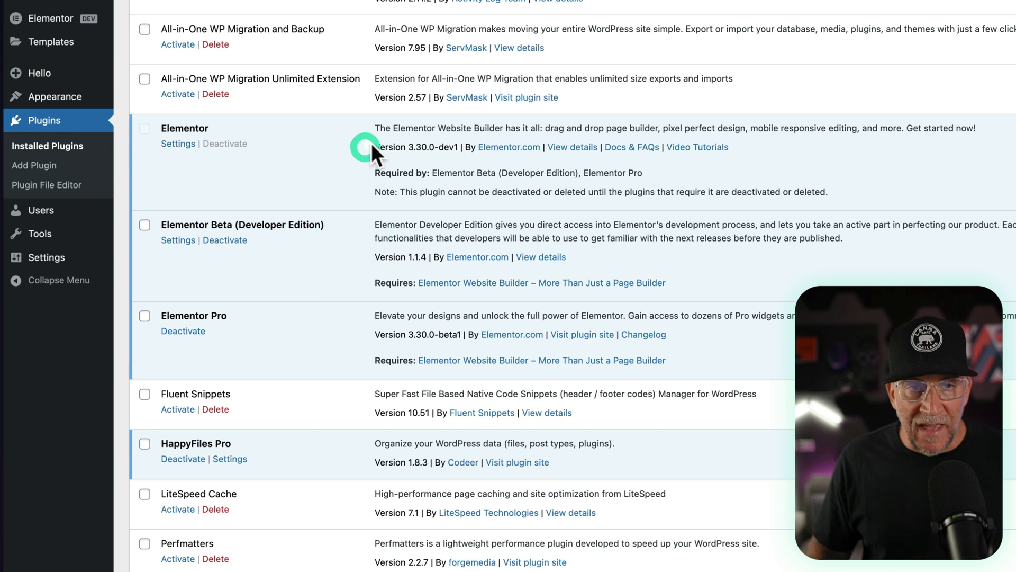
drag(375, 145, 382, 146)
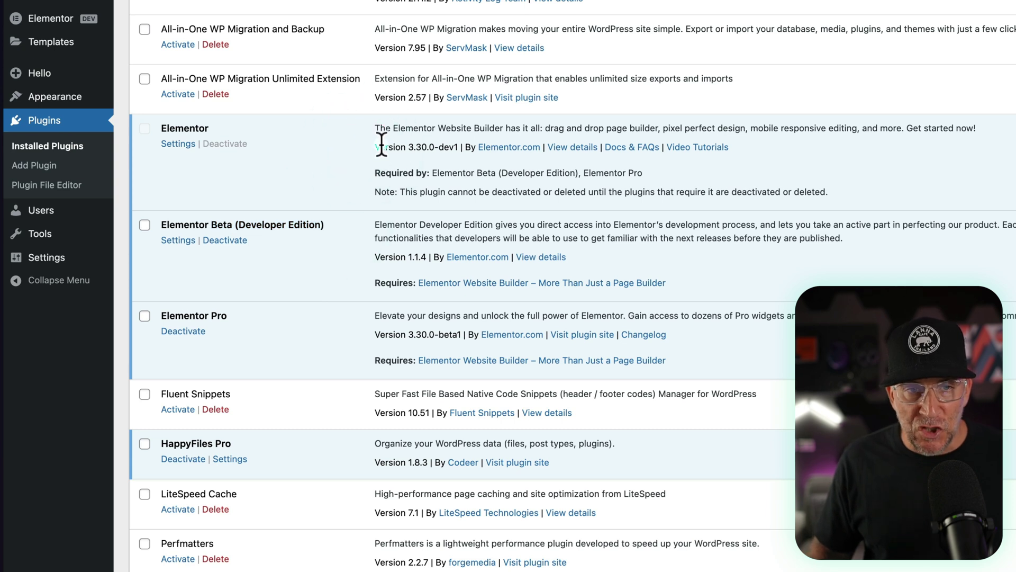
click(448, 148)
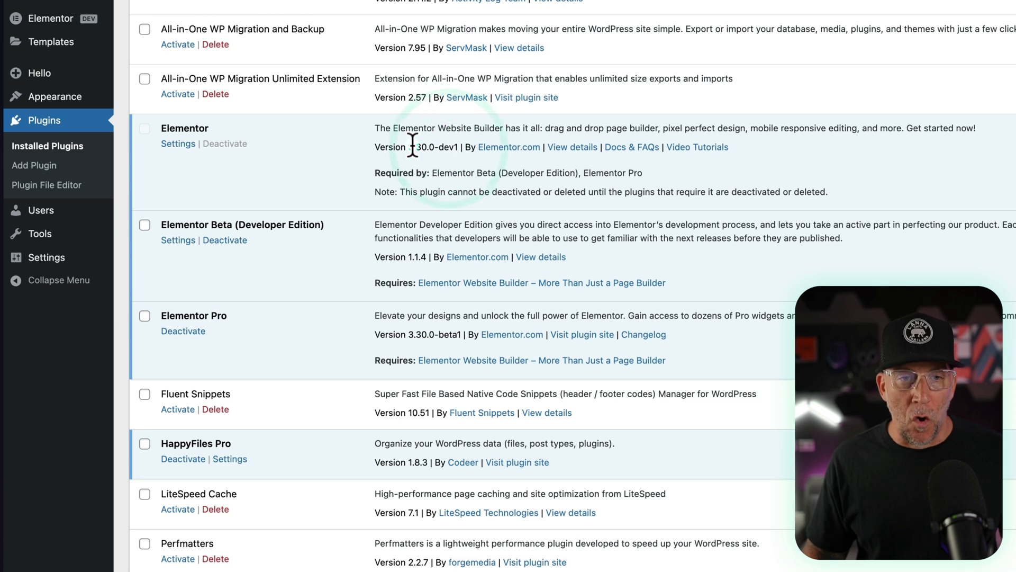
click(433, 146)
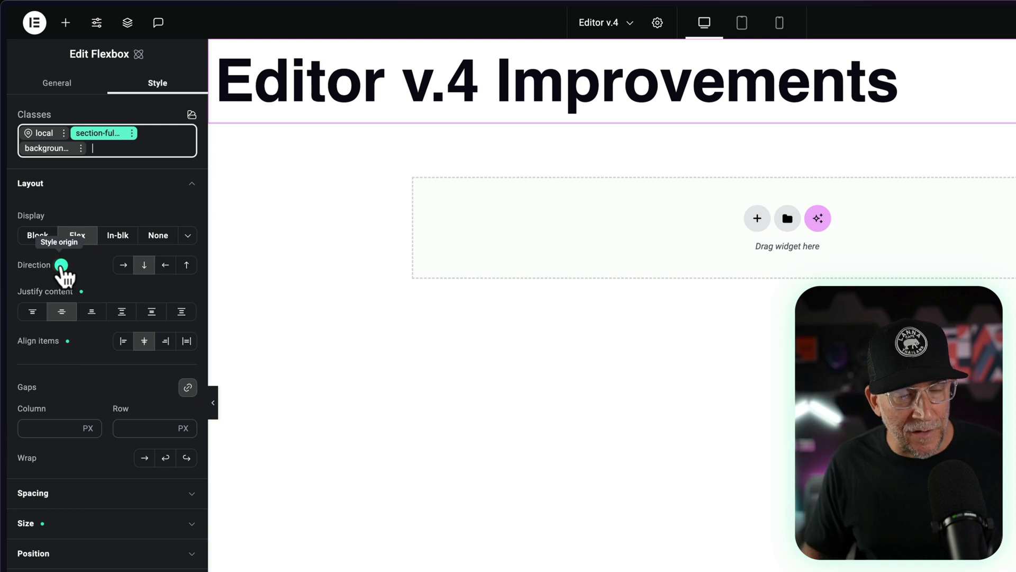
Step: Trace Direction's origin (Base row overridden by section-full-height column), then edit local Flexbox styles
click(61, 265)
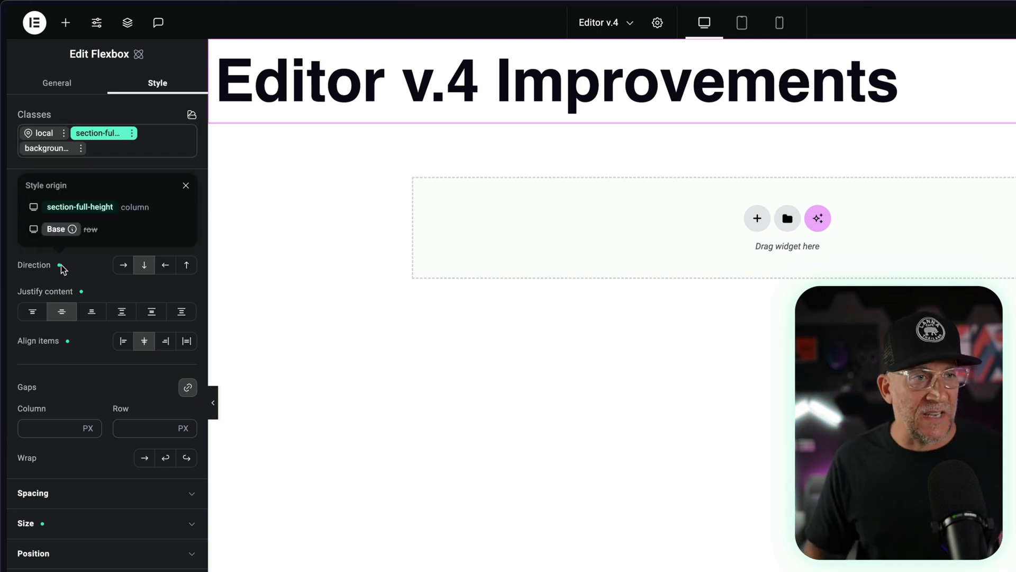
click(113, 196)
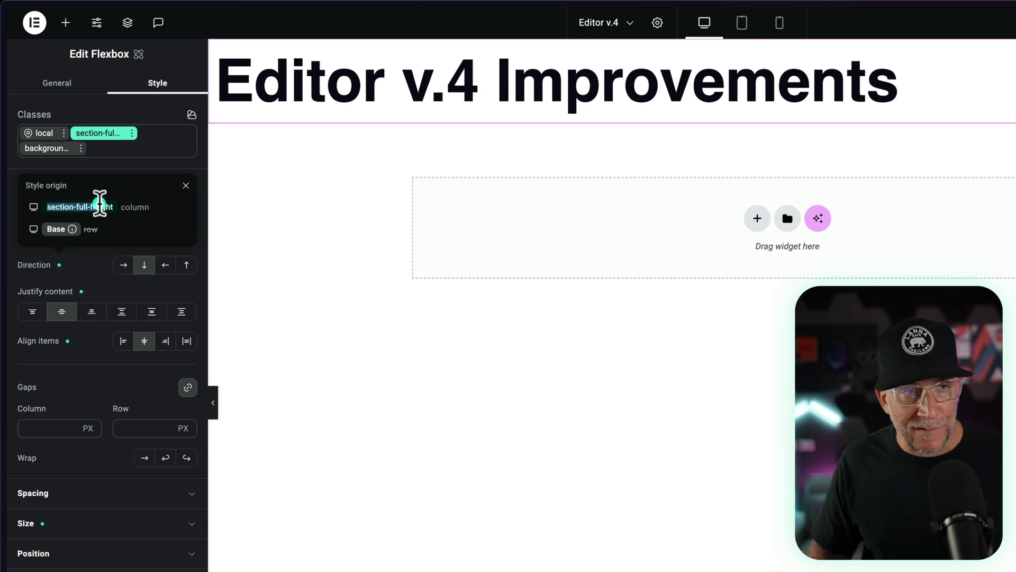
click(59, 228)
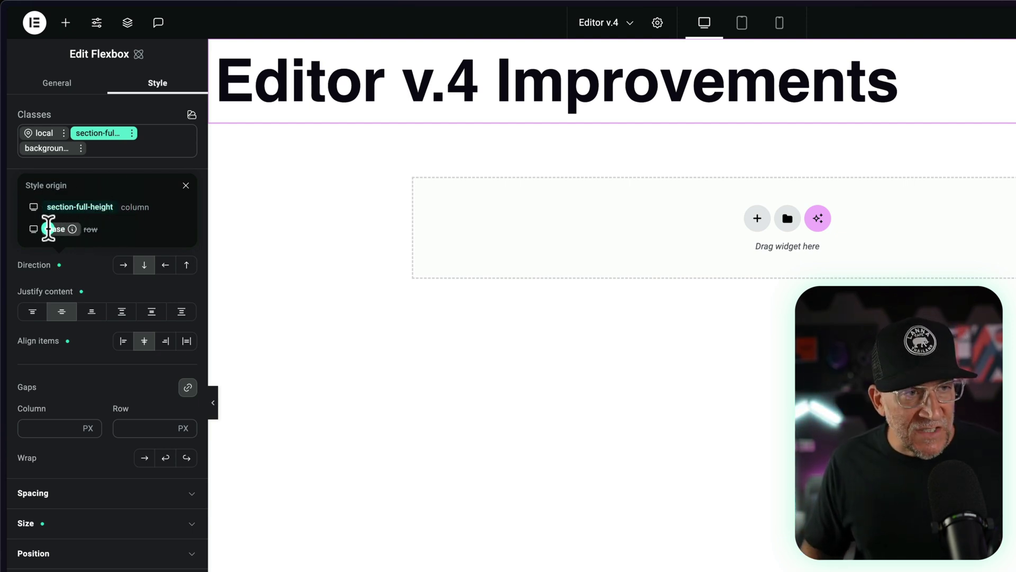
click(100, 216)
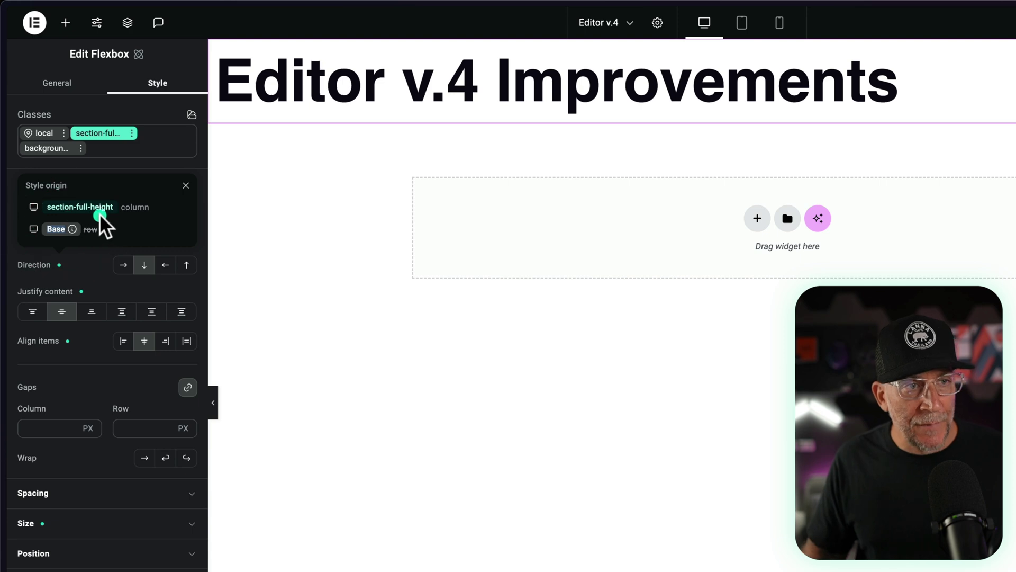
click(92, 228)
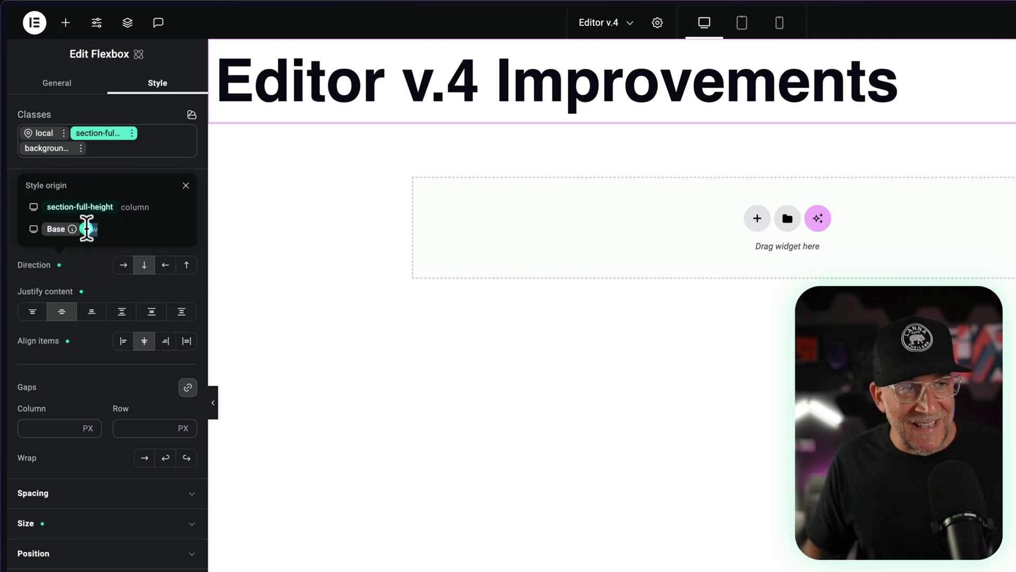
double_click(105, 227)
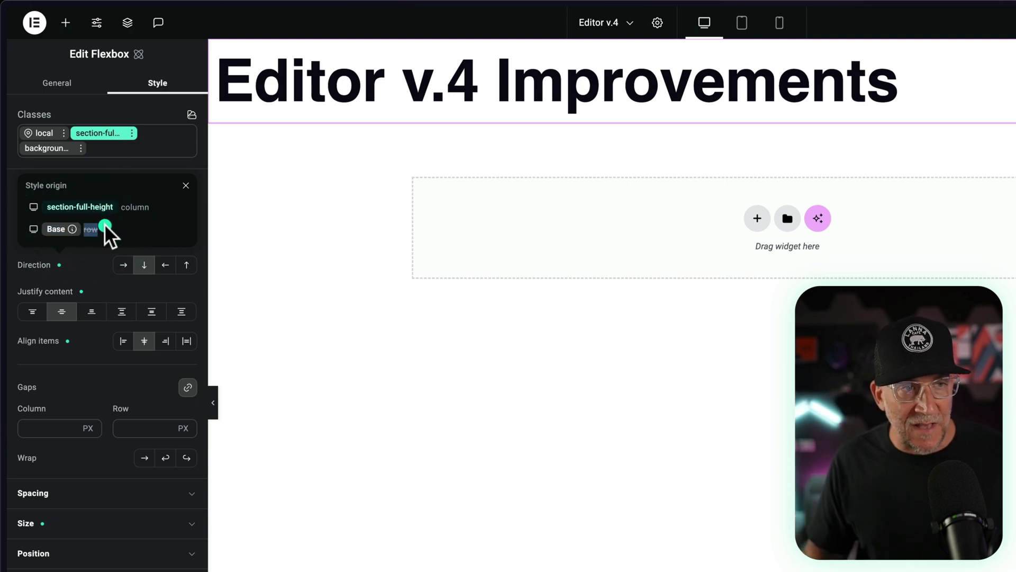
click(127, 207)
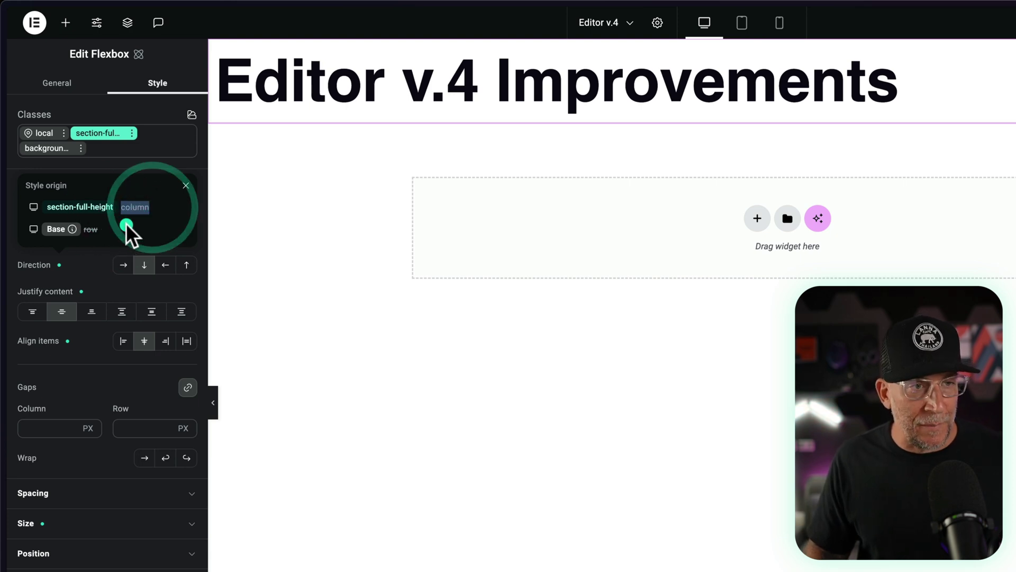
click(93, 253)
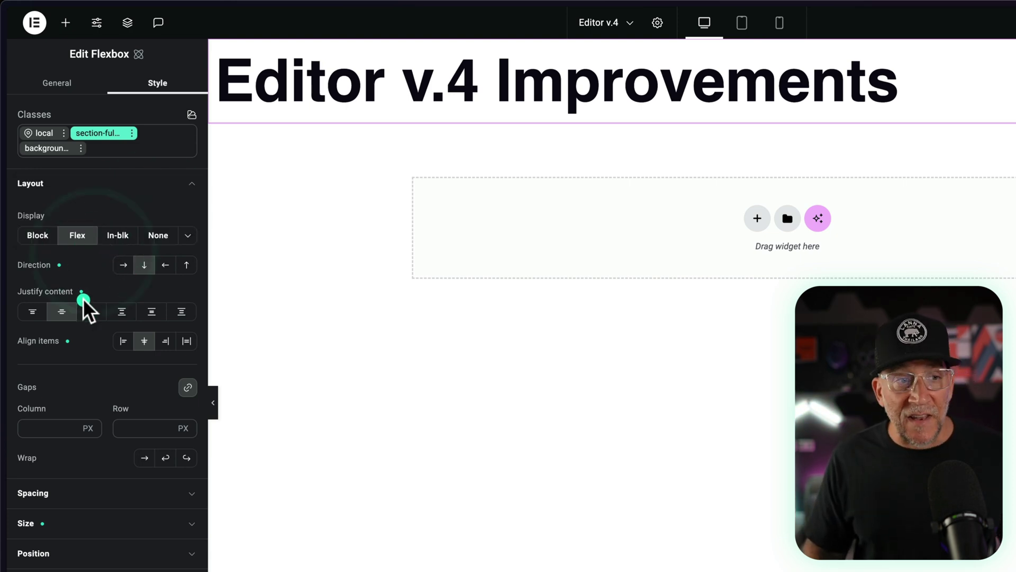
click(37, 134)
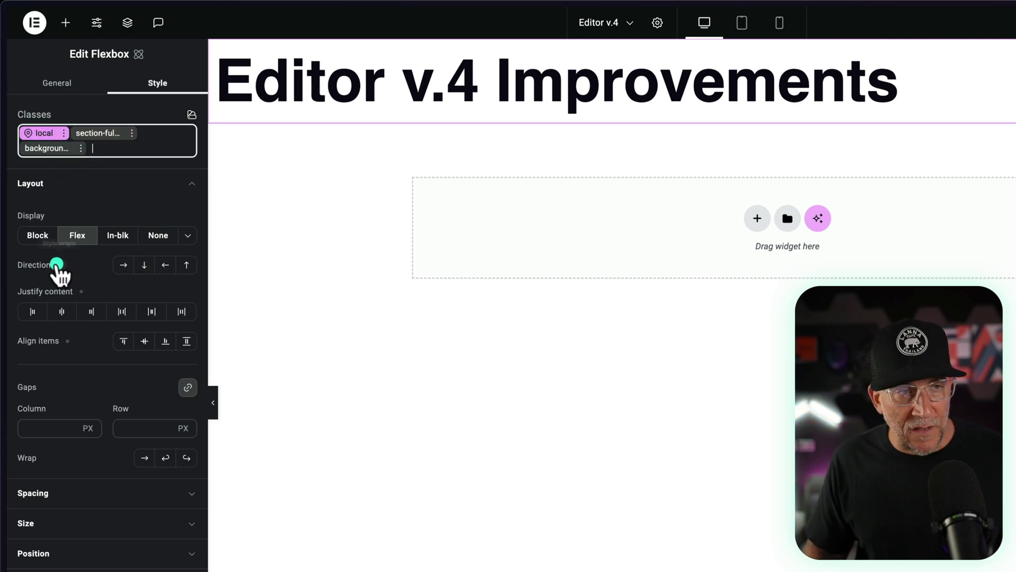
click(59, 265)
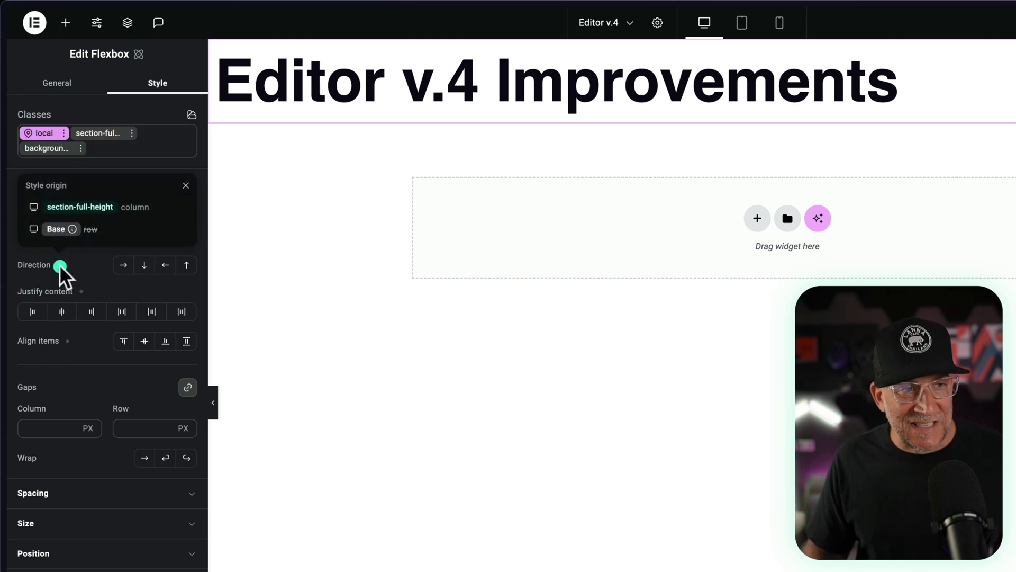
click(81, 291)
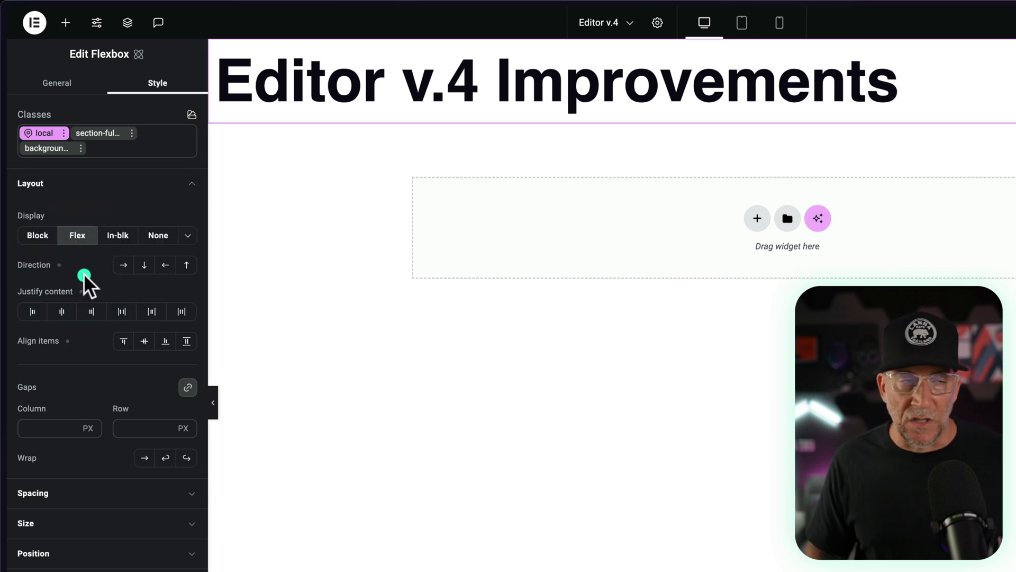
click(104, 139)
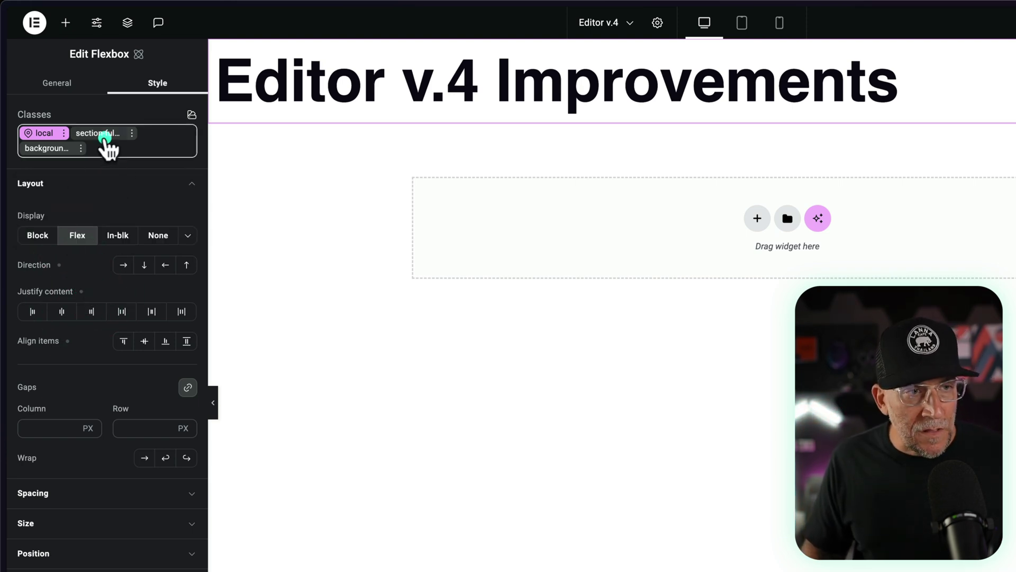
click(104, 134)
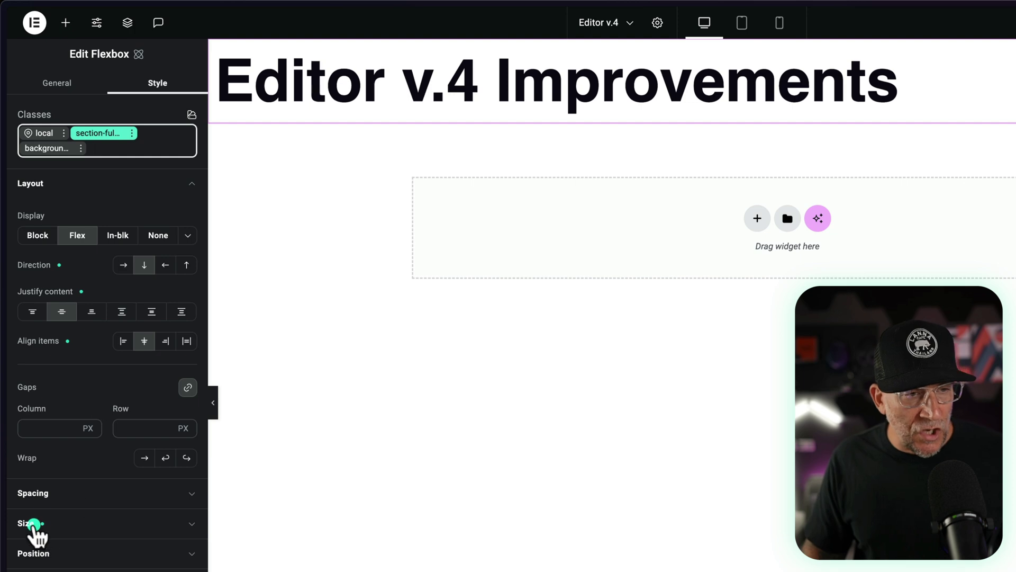
click(162, 183)
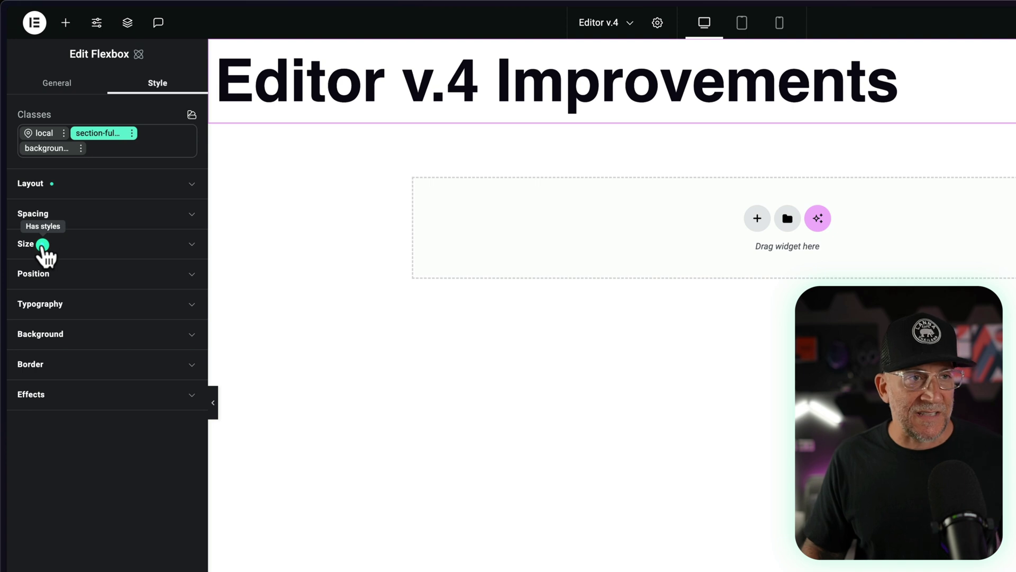
click(147, 177)
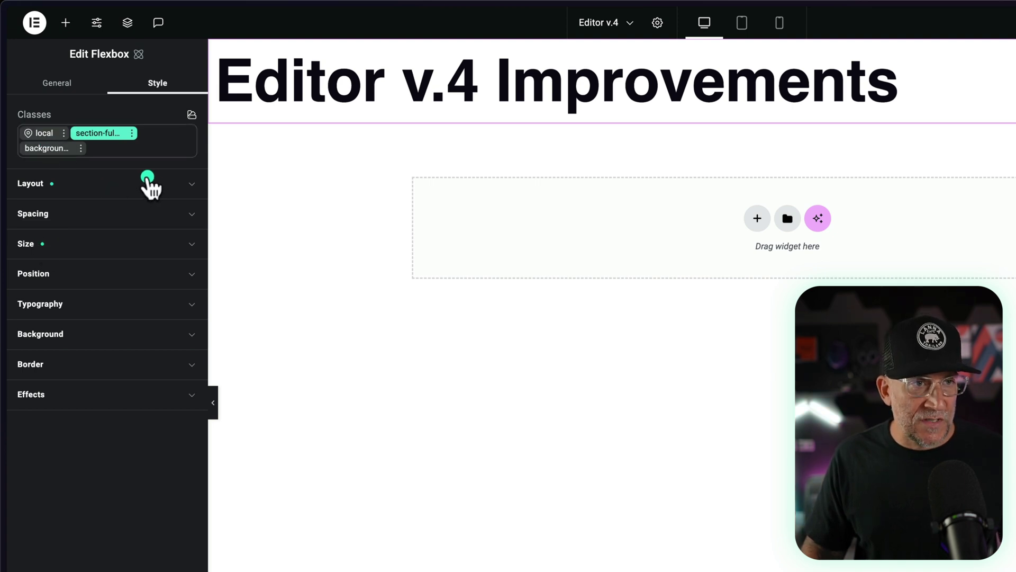
click(42, 133)
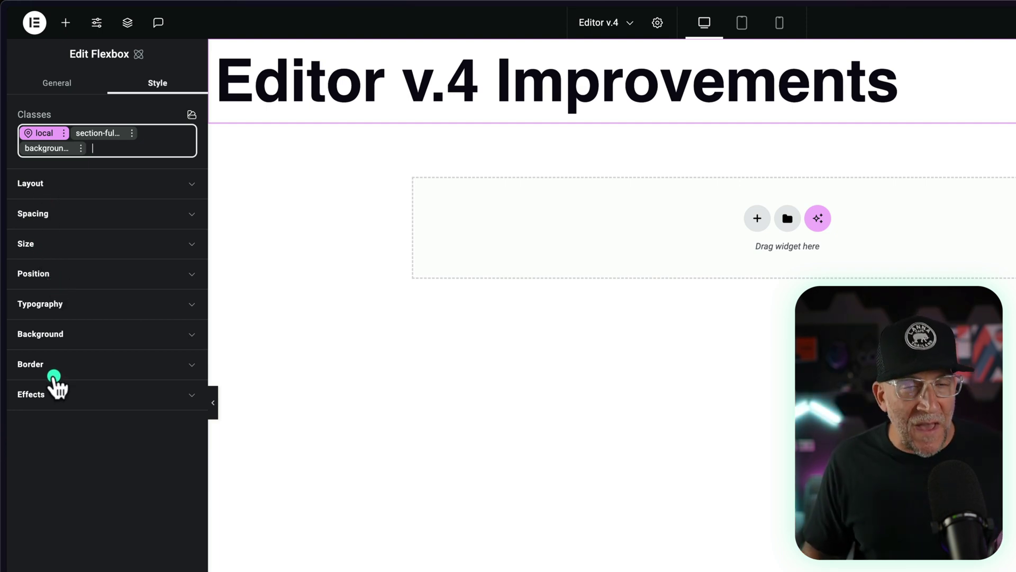
Step: Open the Background settings and select the background-gradient class for editing
click(58, 182)
click(55, 184)
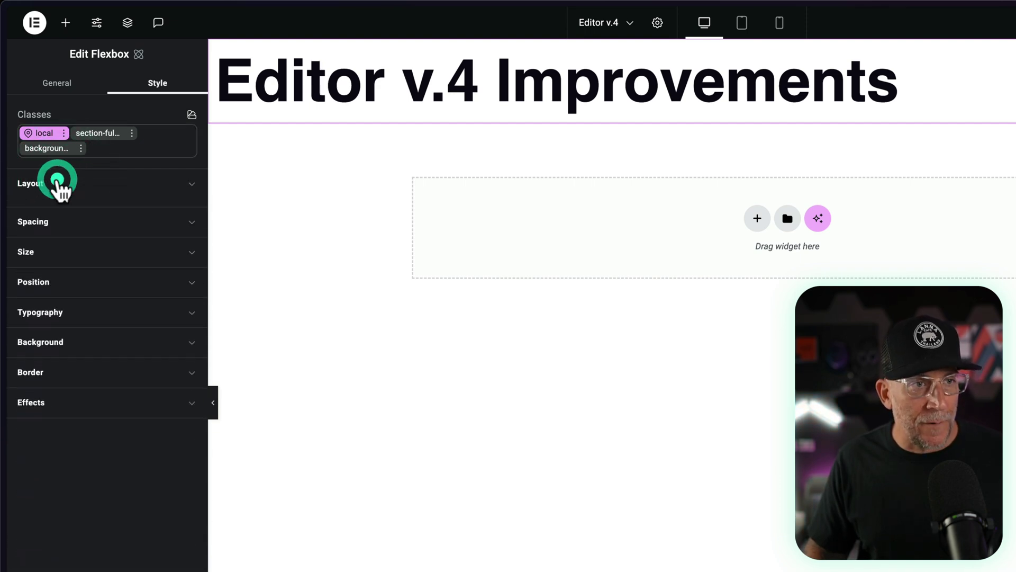
click(83, 332)
click(83, 143)
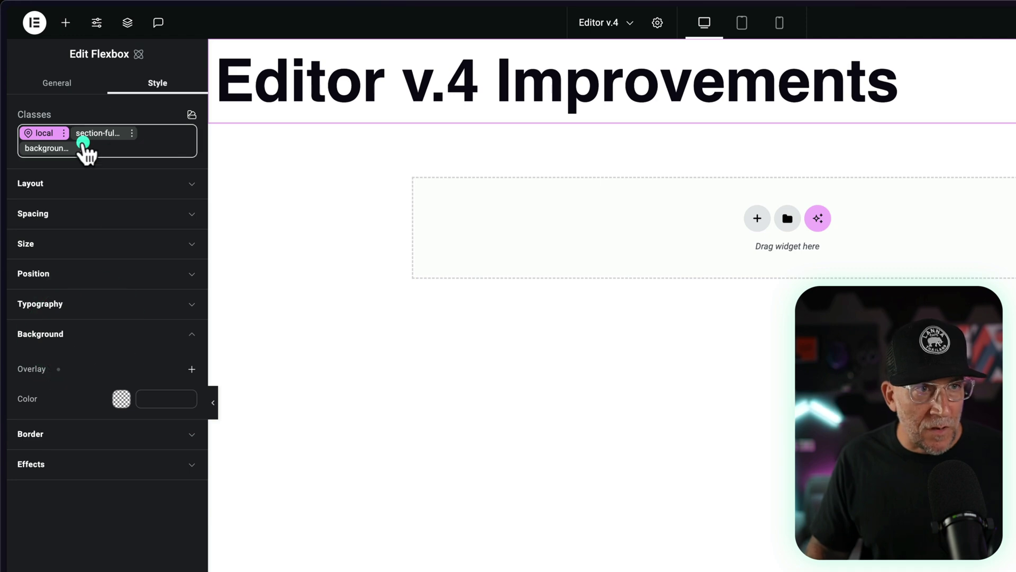
click(50, 149)
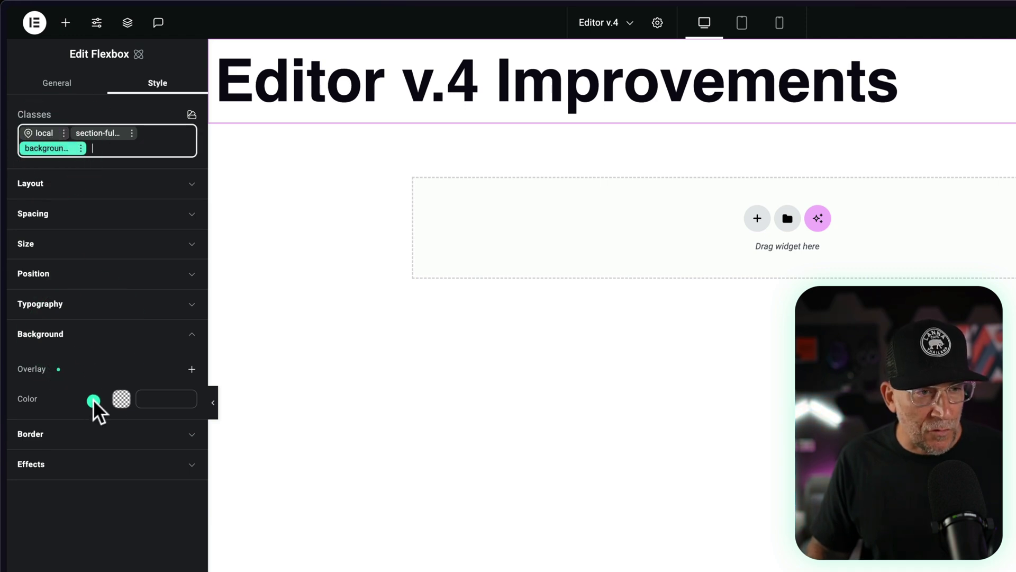
Step: Clear the background-gradient class's background colour, then switch to the section-full-height class
click(121, 400)
drag(204, 487, 309, 522)
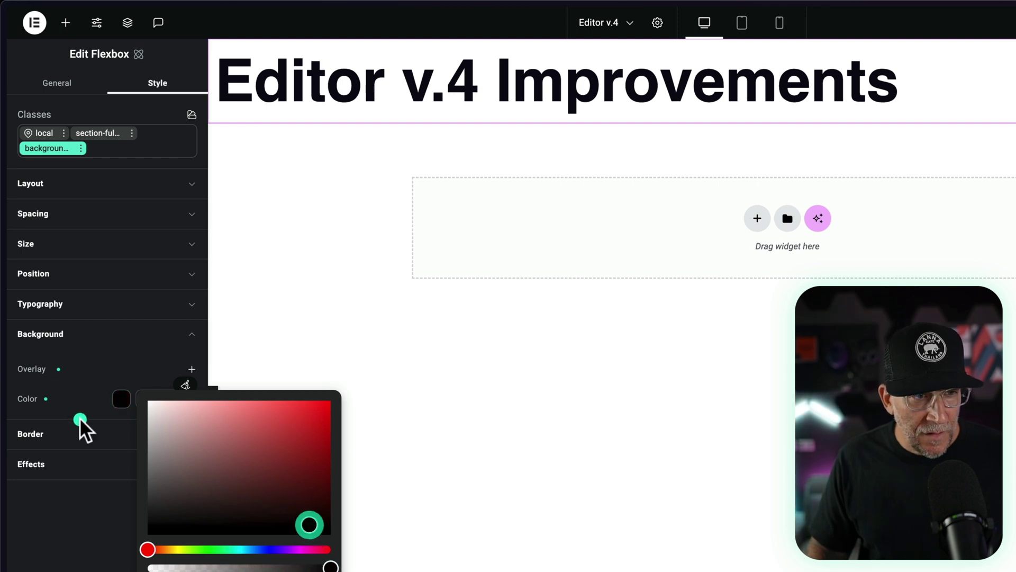
click(85, 416)
click(174, 398)
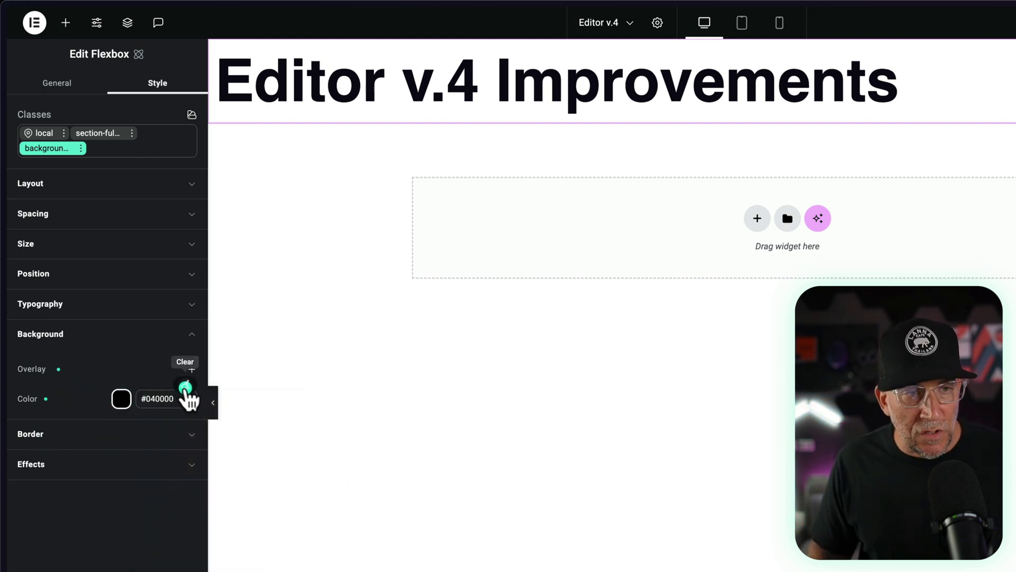
click(185, 391)
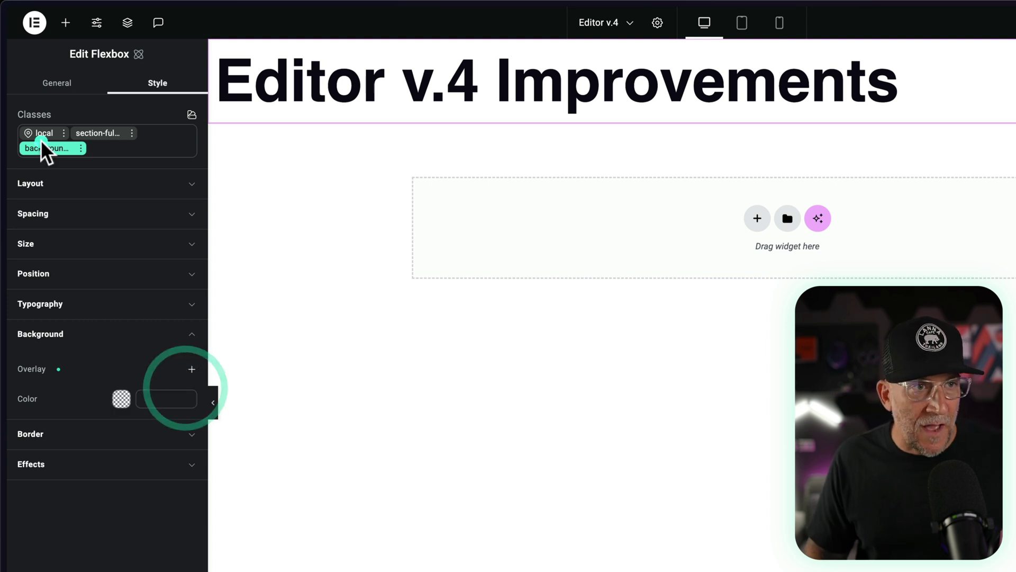
click(95, 132)
click(81, 183)
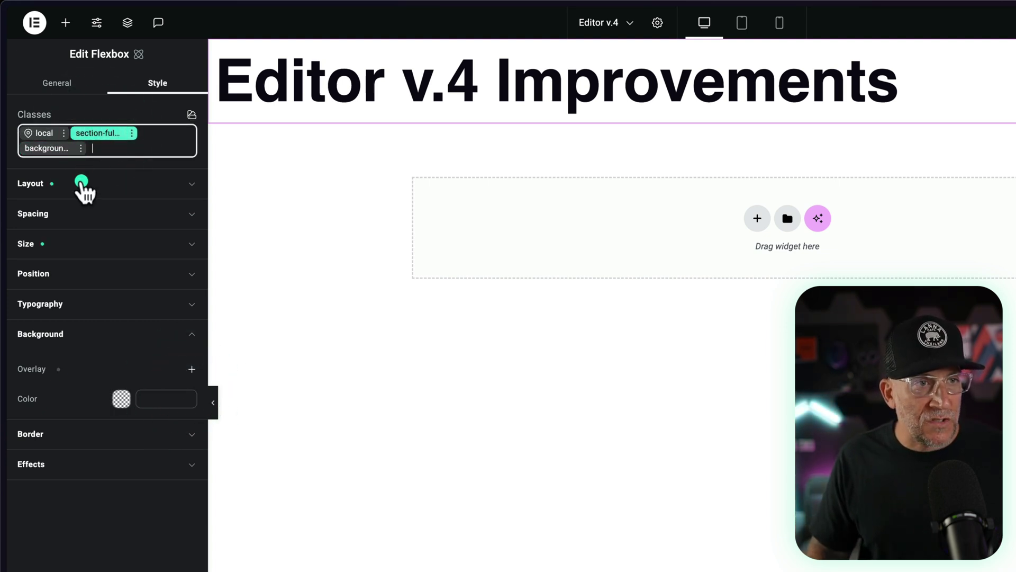
Step: Remove the 100 VH Height from the section-full-height class's Size settings
click(77, 246)
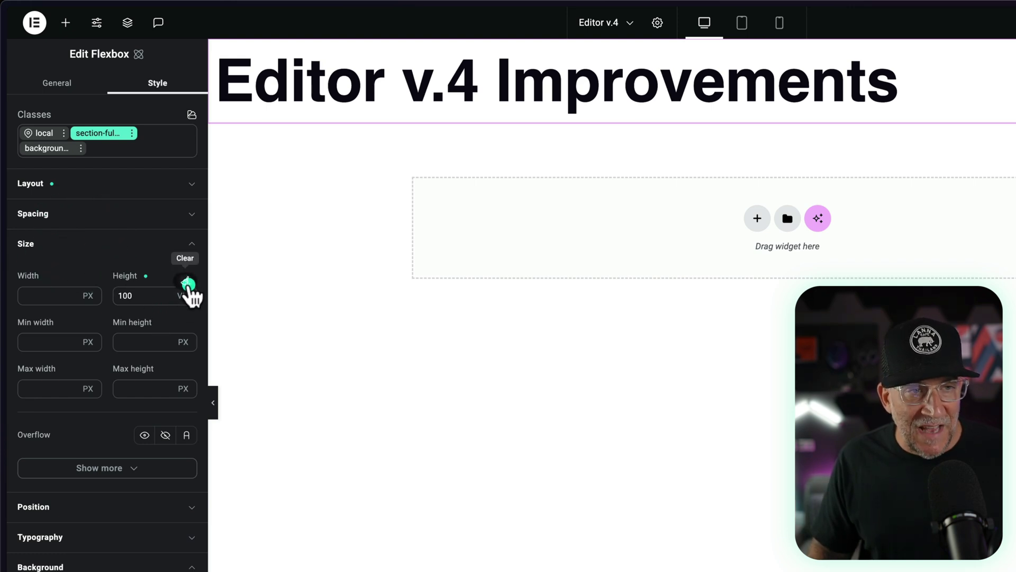
click(187, 285)
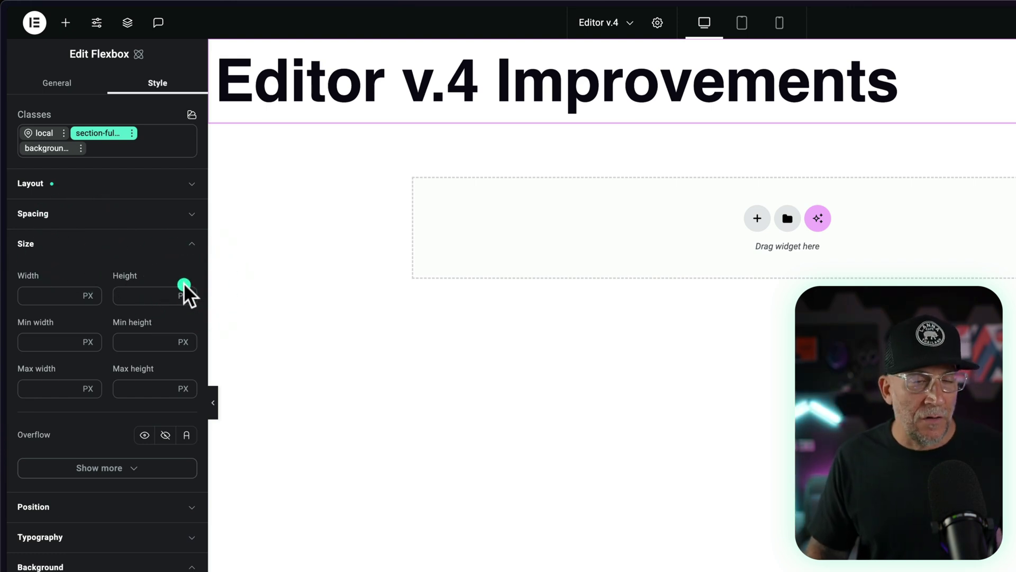
click(166, 293)
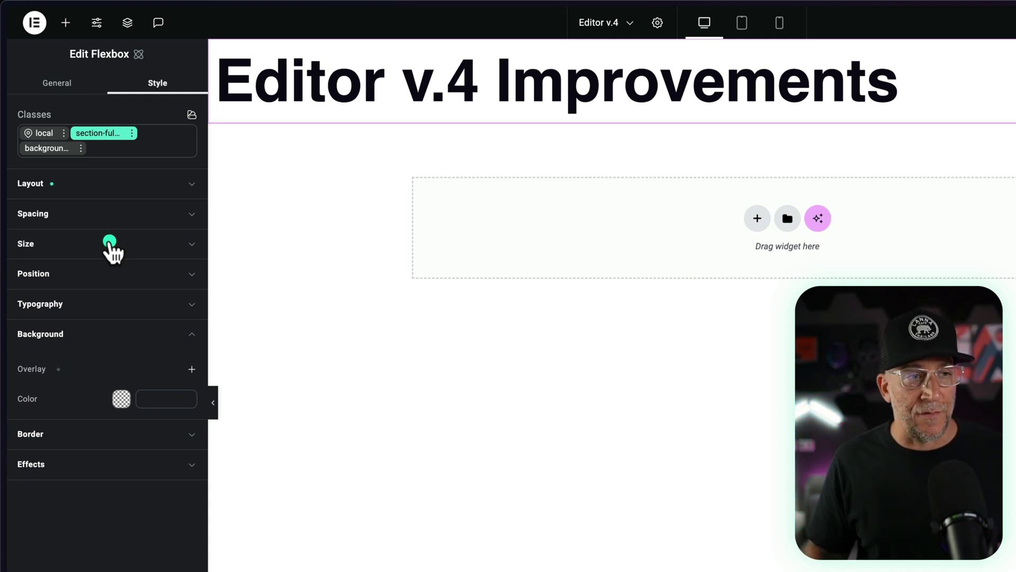
Step: Switch the empty Height field's unit through REM and EM back to VH
click(110, 243)
click(135, 295)
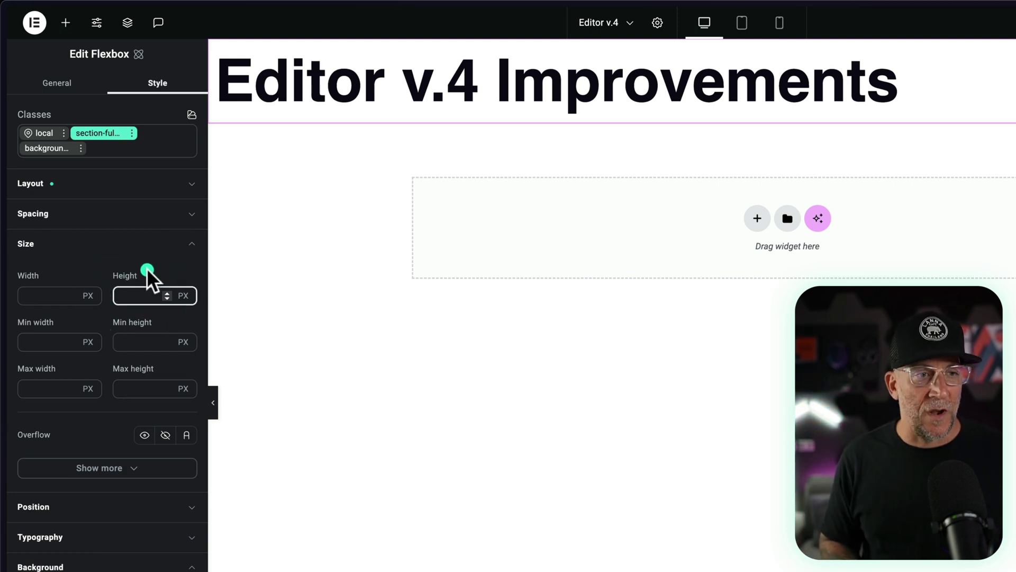
key(r)
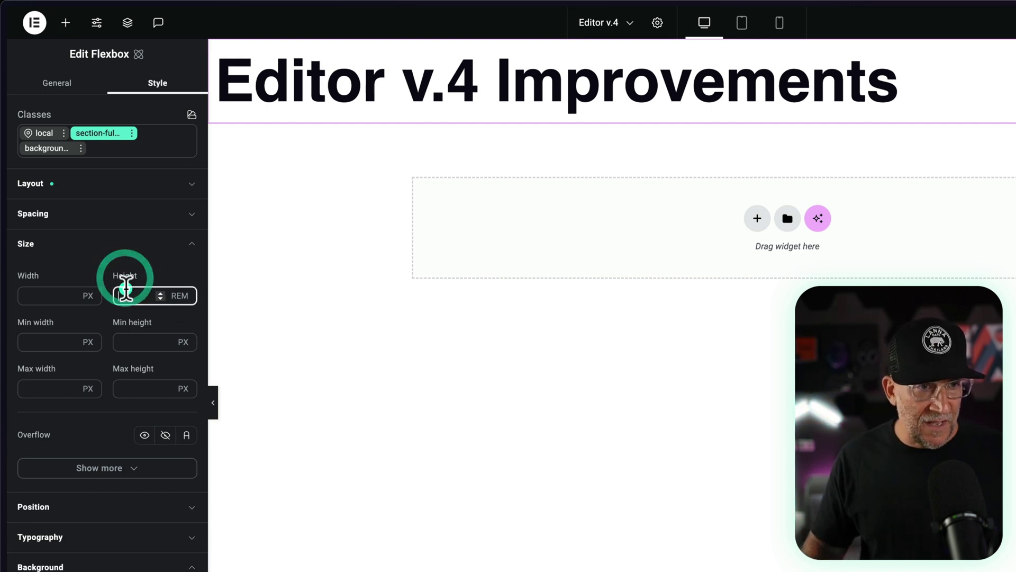
key(e)
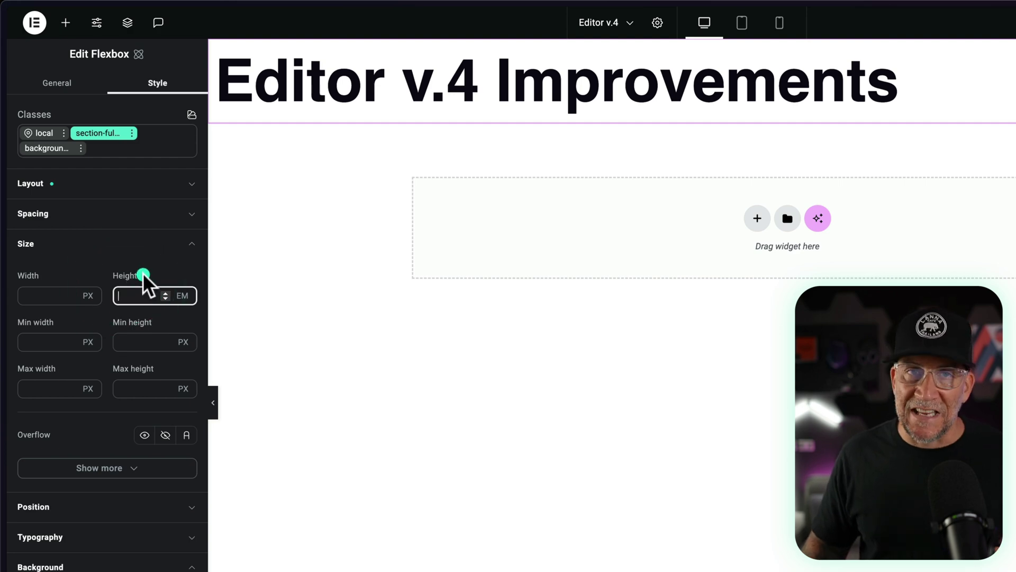
click(141, 276)
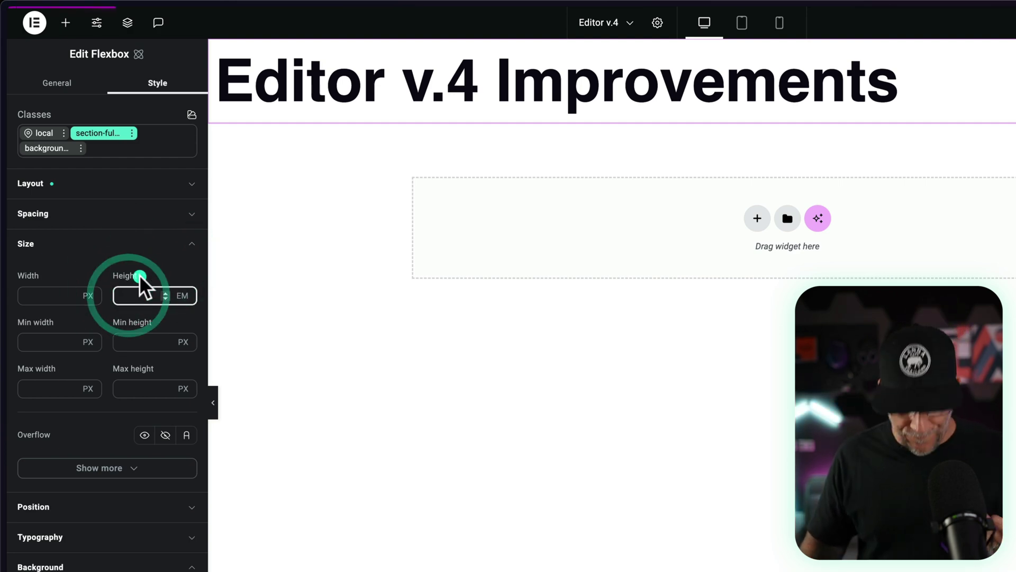
key(v)
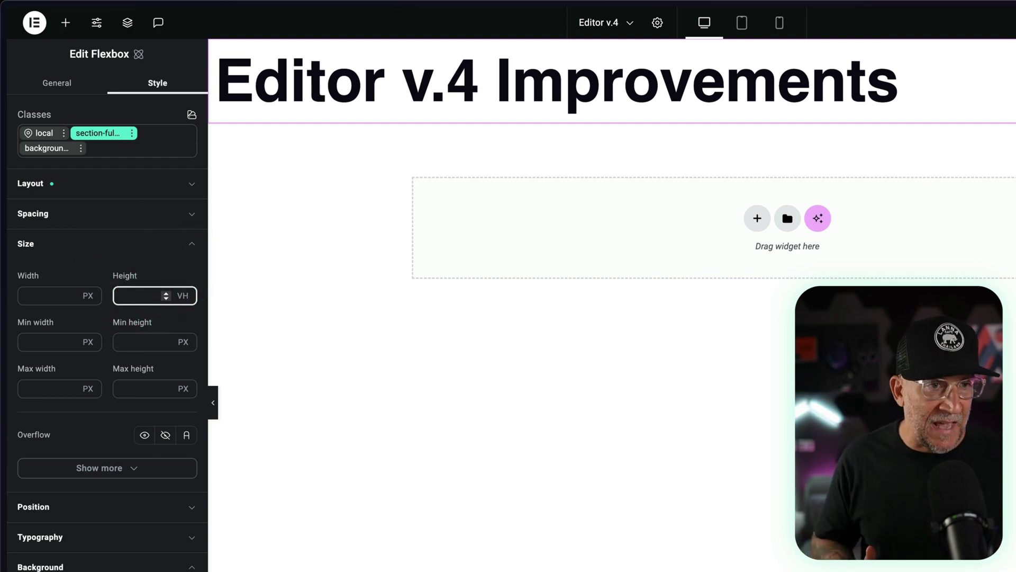